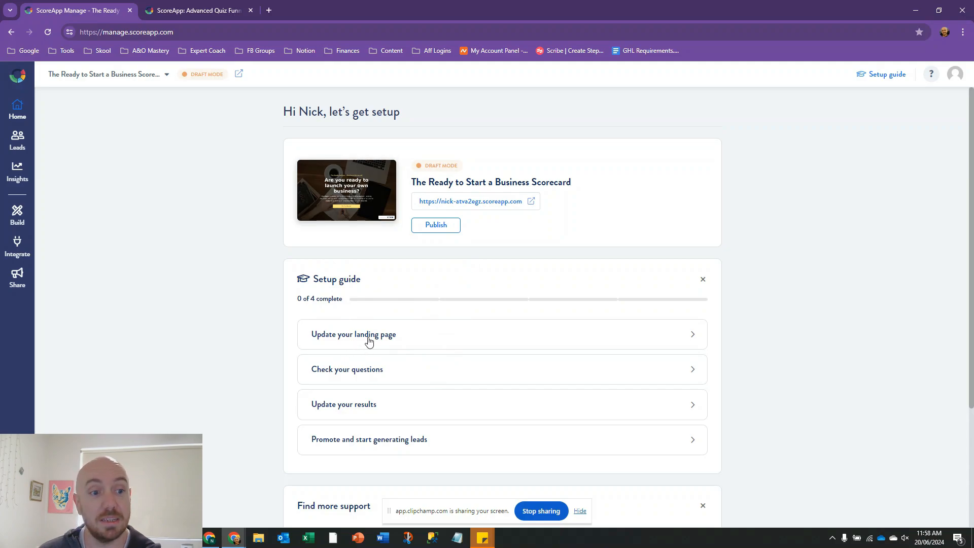
- Open the scorecard's main landing page in the builder and review its sections from the banner to the final call to action
{"action": "left_click", "coordinate": [369, 334]}
{"action": "left_click", "coordinate": [372, 385]}
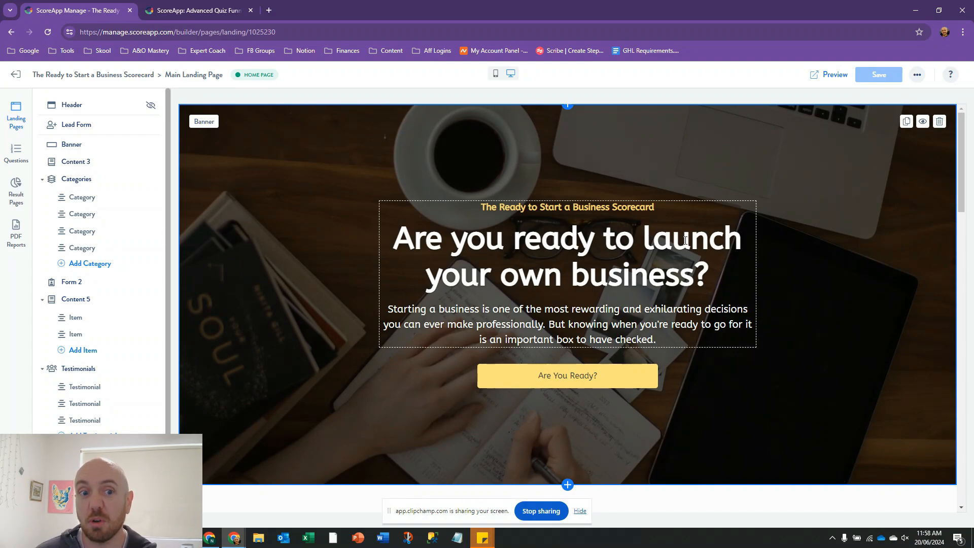
{"action": "scroll", "coordinate": [721, 249], "scroll_direction": "down", "scroll_amount": 6}
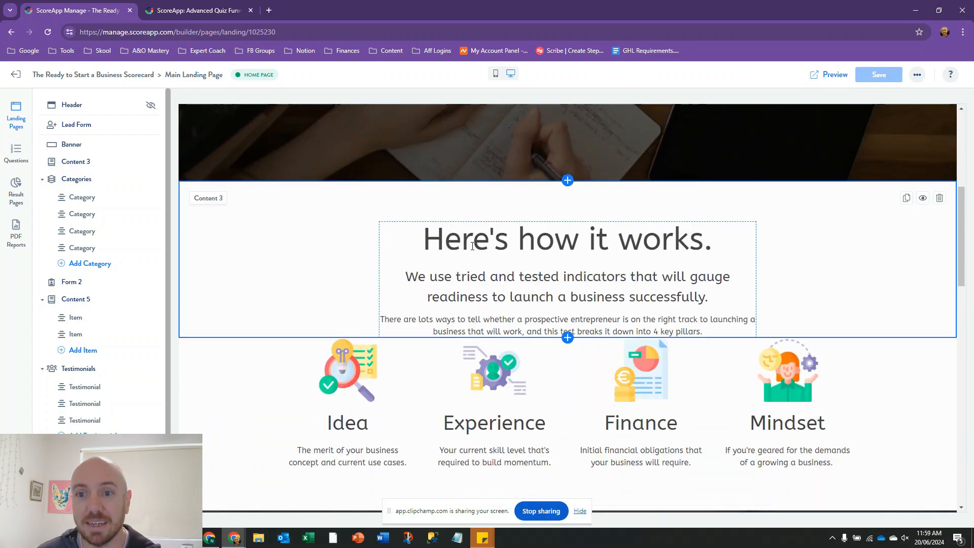
{"action": "scroll", "coordinate": [473, 246], "scroll_direction": "down", "scroll_amount": 1}
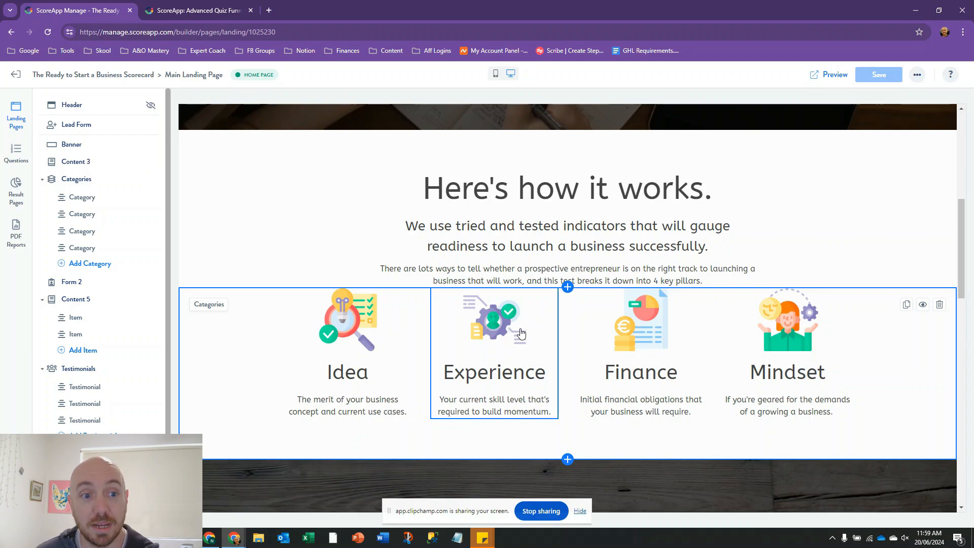
{"action": "scroll", "coordinate": [523, 334], "scroll_direction": "down", "scroll_amount": 6}
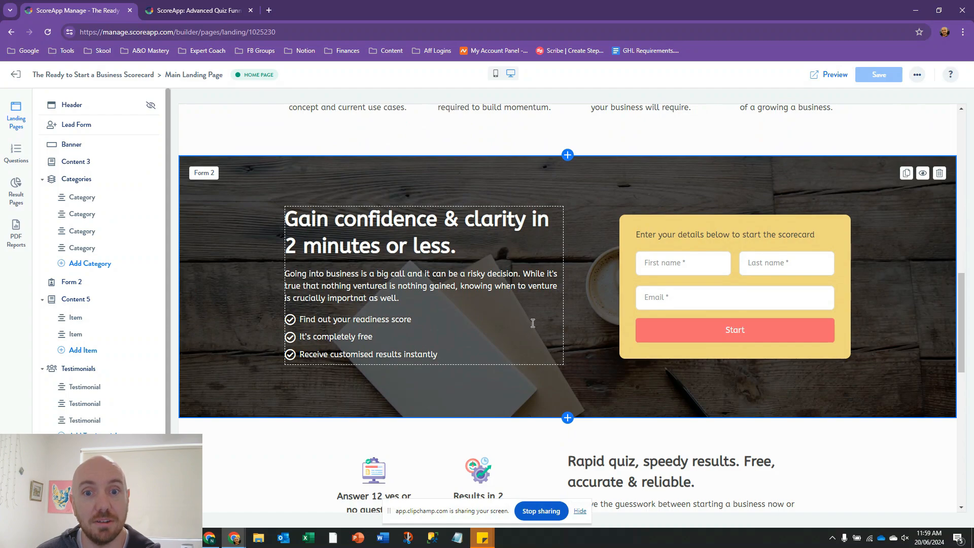
{"action": "mouse_move", "coordinate": [665, 272]}
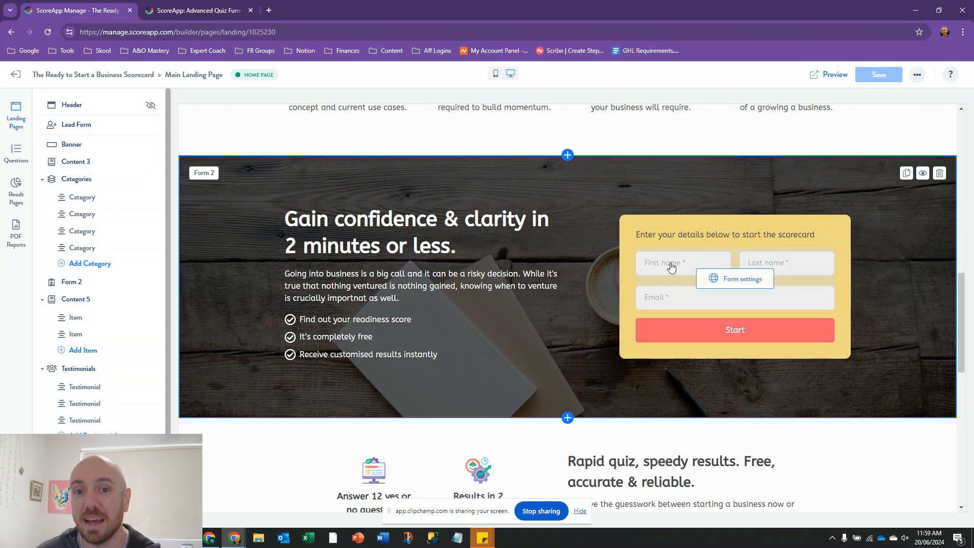
{"action": "scroll", "coordinate": [594, 277], "scroll_direction": "down", "scroll_amount": 6}
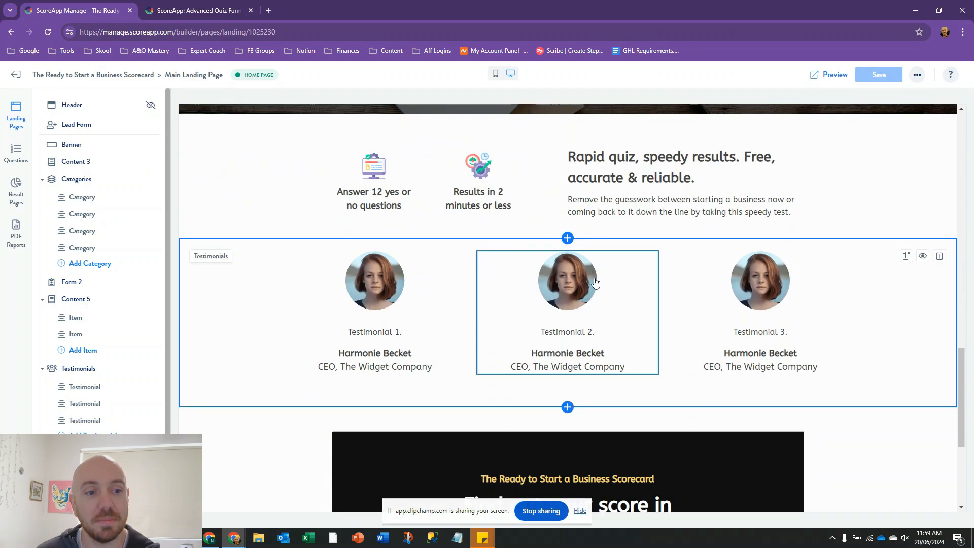
{"action": "scroll", "coordinate": [596, 284], "scroll_direction": "down", "scroll_amount": 5}
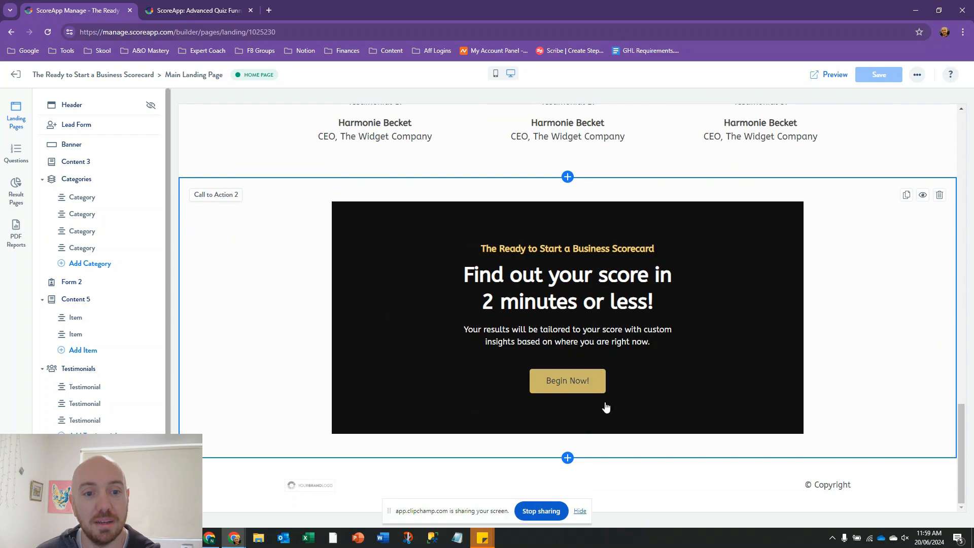
{"action": "scroll", "coordinate": [616, 374], "scroll_direction": "up", "scroll_amount": 8}
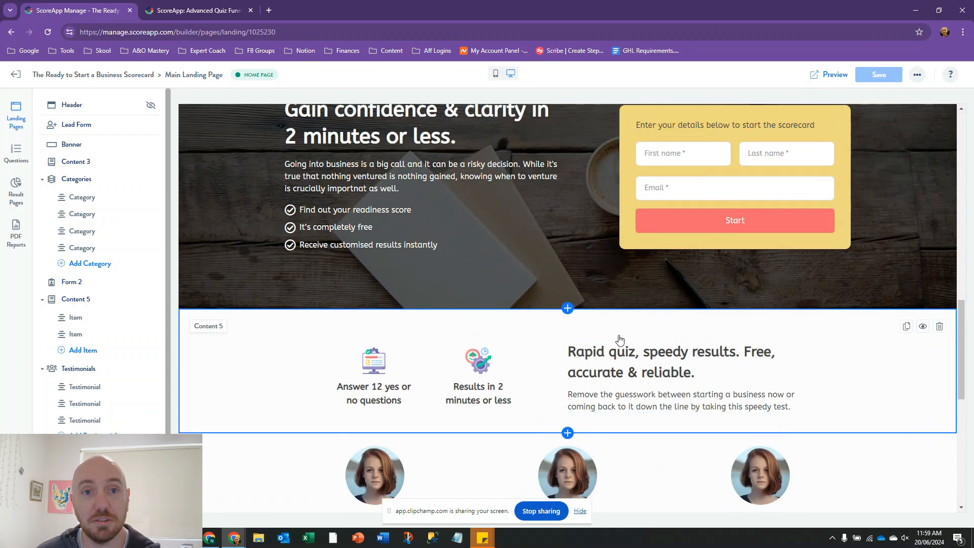
{"action": "scroll", "coordinate": [620, 340], "scroll_direction": "up", "scroll_amount": 14}
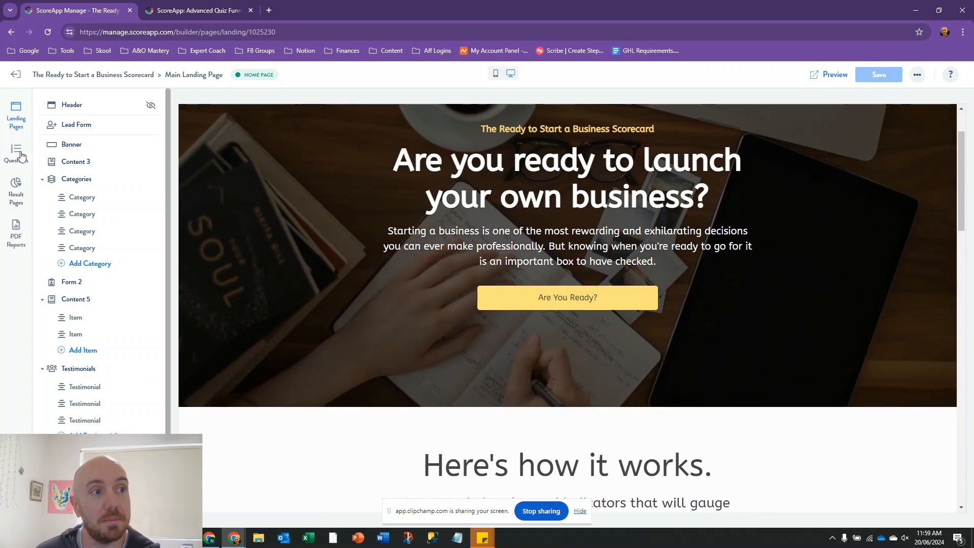
- Examine the answer scoring of the first quiz question and the default results page down to its category scores
{"action": "left_click", "coordinate": [21, 154]}
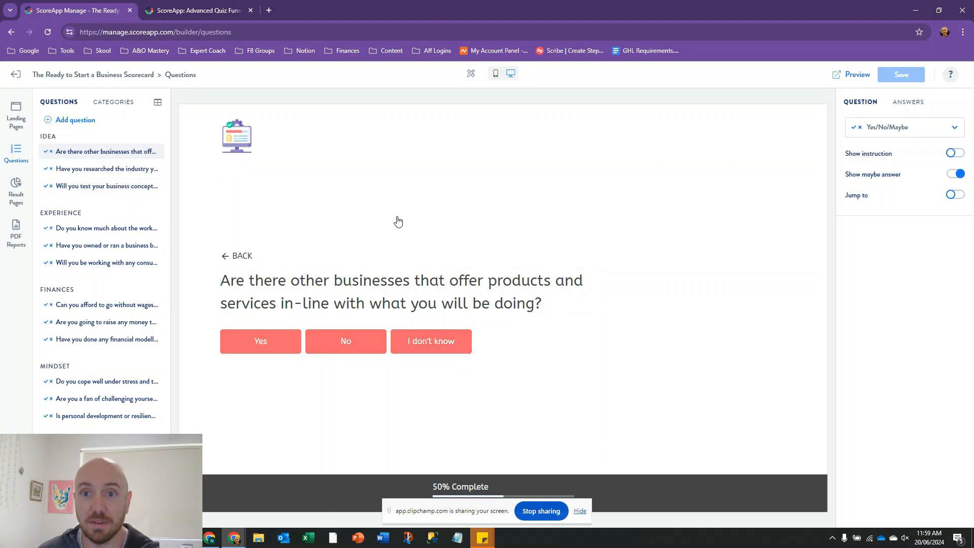
{"action": "left_click", "coordinate": [919, 101]}
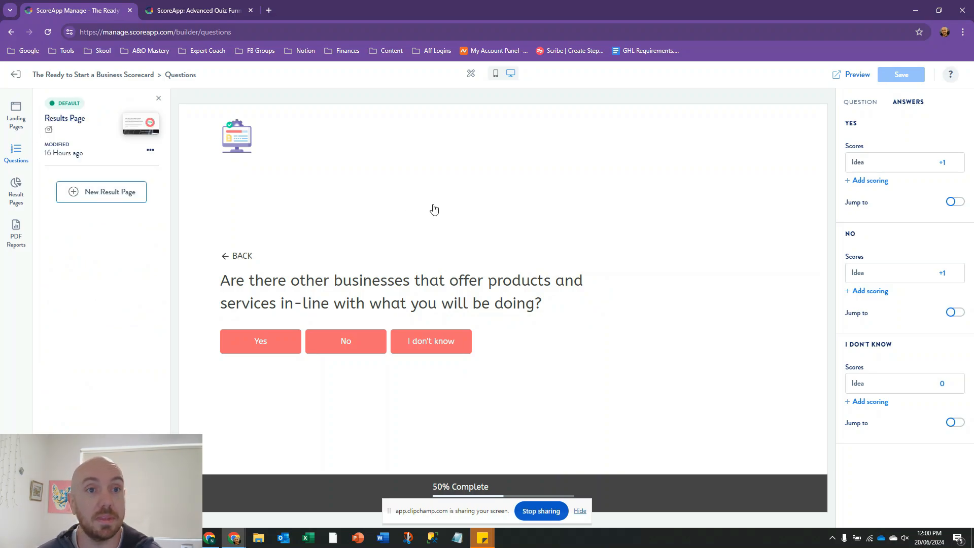
{"action": "left_click", "coordinate": [143, 127]}
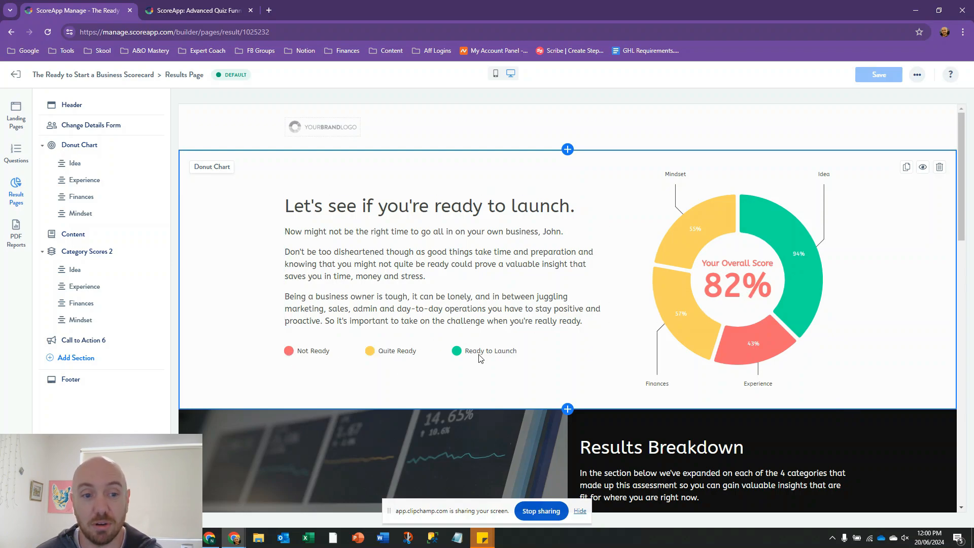
{"action": "scroll", "coordinate": [614, 286], "scroll_direction": "down", "scroll_amount": 7}
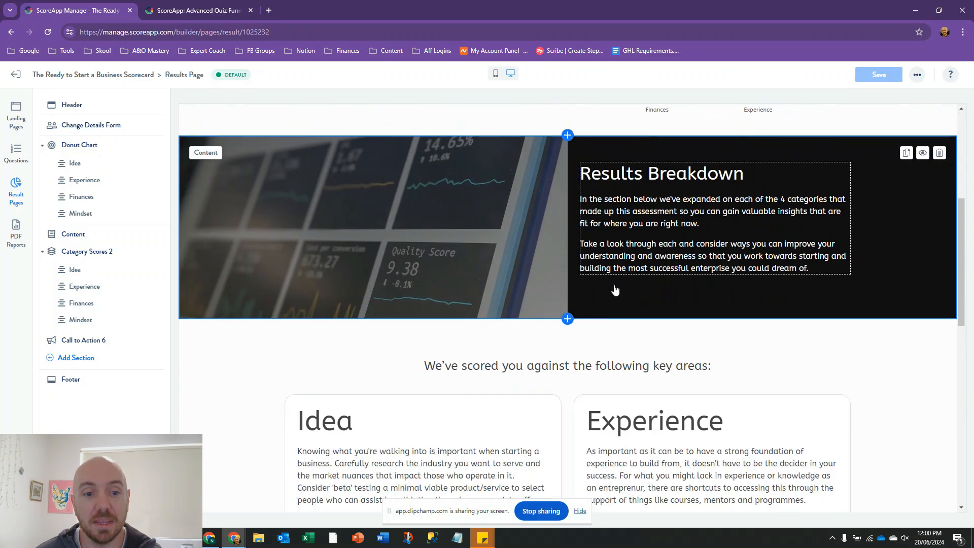
{"action": "scroll", "coordinate": [624, 295], "scroll_direction": "down", "scroll_amount": 1}
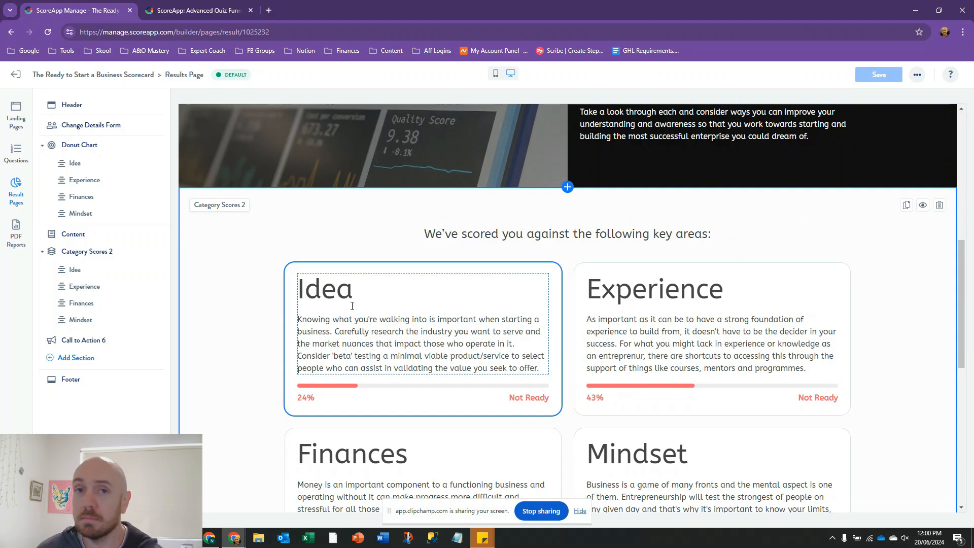
{"action": "scroll", "coordinate": [356, 306], "scroll_direction": "down", "scroll_amount": 3}
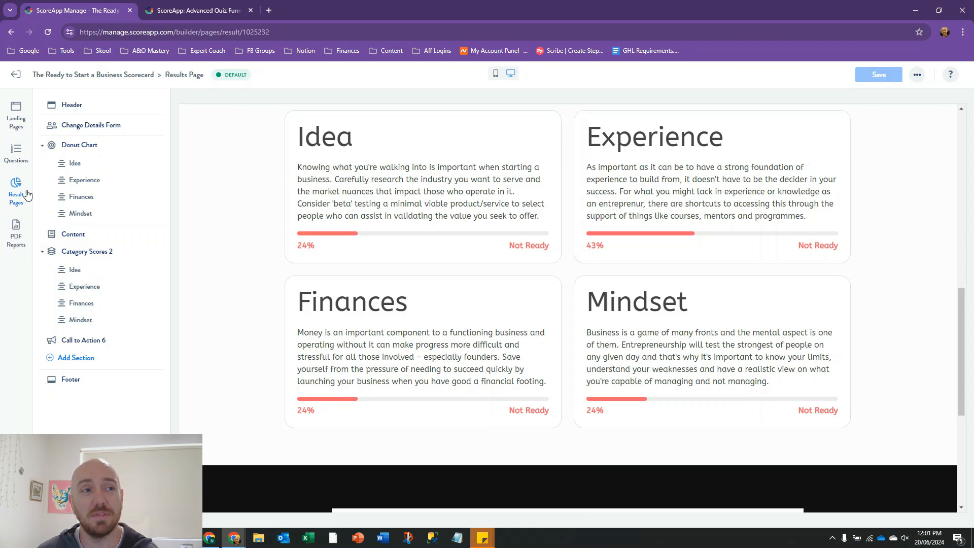
- Leave the page builder and connect the GoHighLevel integration by authenticating with the desired account
{"action": "left_click", "coordinate": [18, 77]}
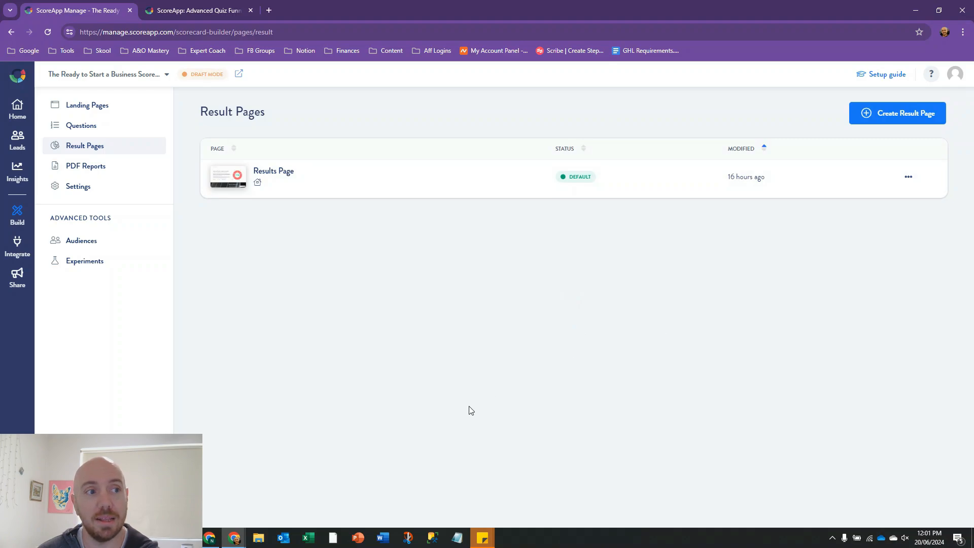
{"action": "left_click", "coordinate": [17, 251]}
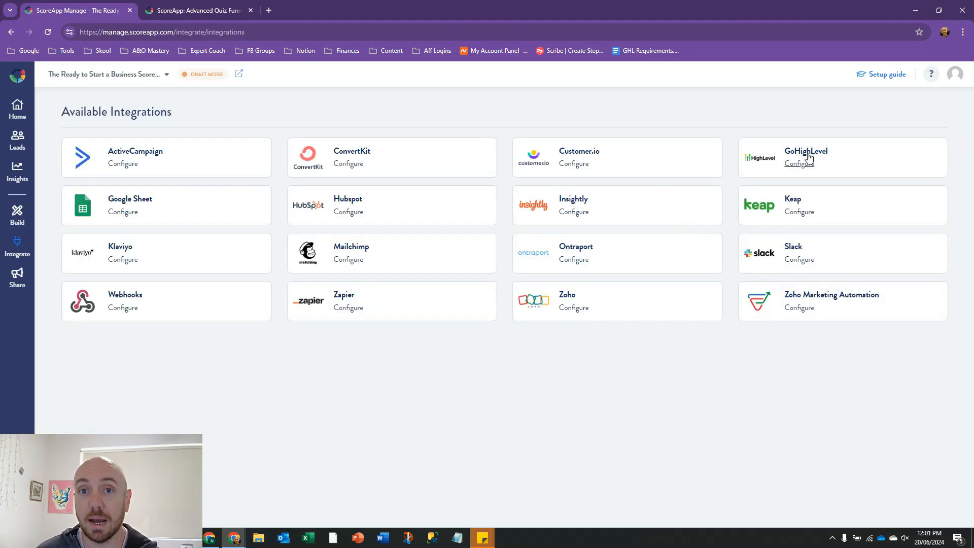
{"action": "left_click", "coordinate": [800, 164]}
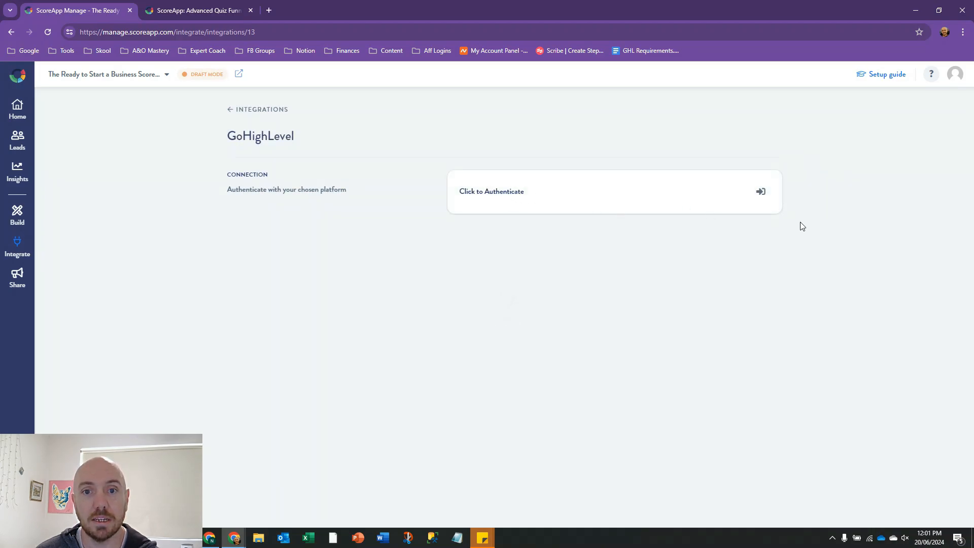
{"action": "left_click", "coordinate": [760, 192]}
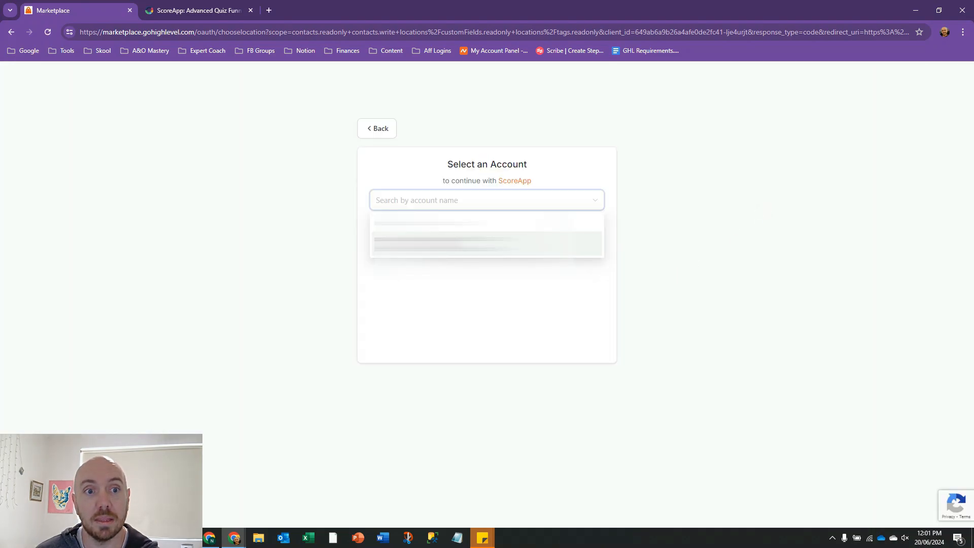
{"action": "left_click", "coordinate": [456, 244]}
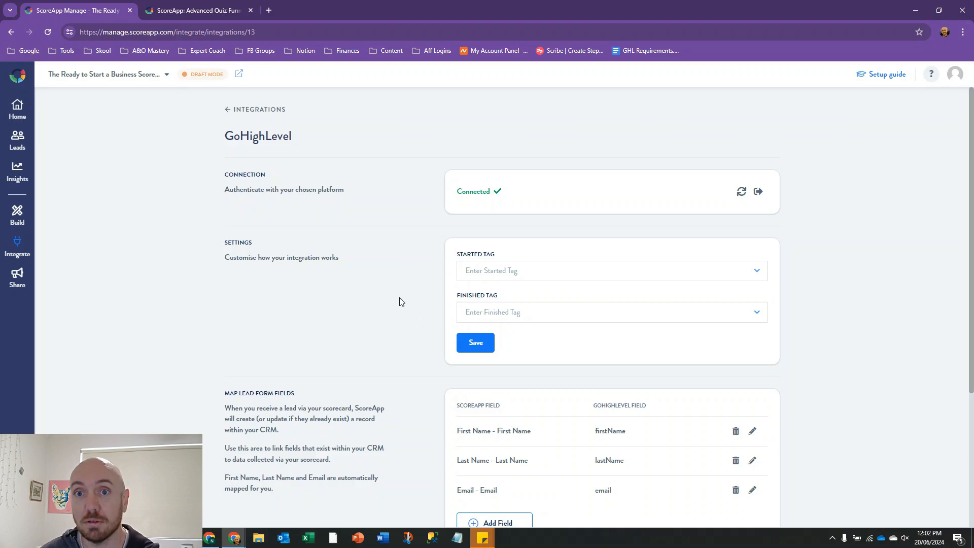
- Try adding a lead form field mapping for the GoHighLevel Phone field and browse the ScoreApp fields available for it
{"action": "scroll", "coordinate": [407, 302], "scroll_direction": "down", "scroll_amount": 2}
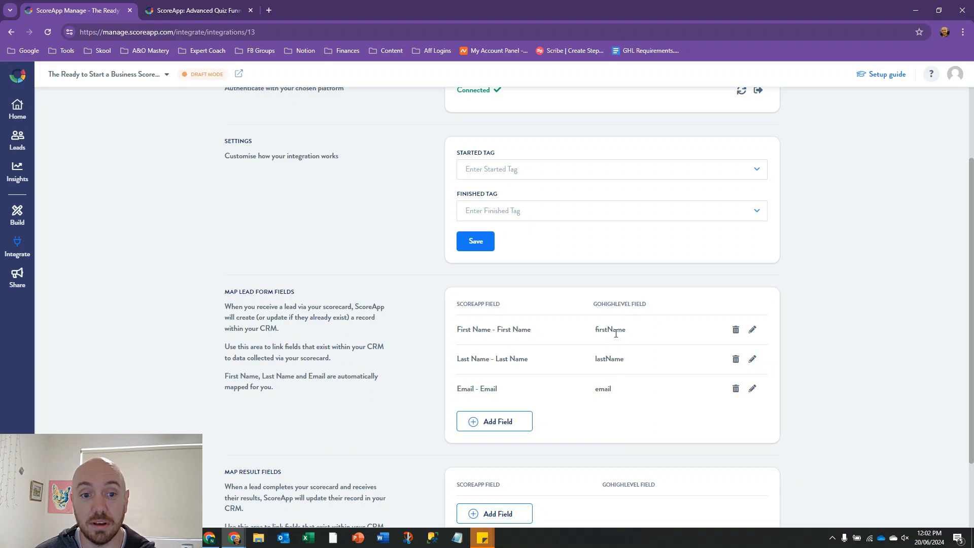
{"action": "left_click", "coordinate": [520, 428]}
{"action": "left_click", "coordinate": [527, 203]}
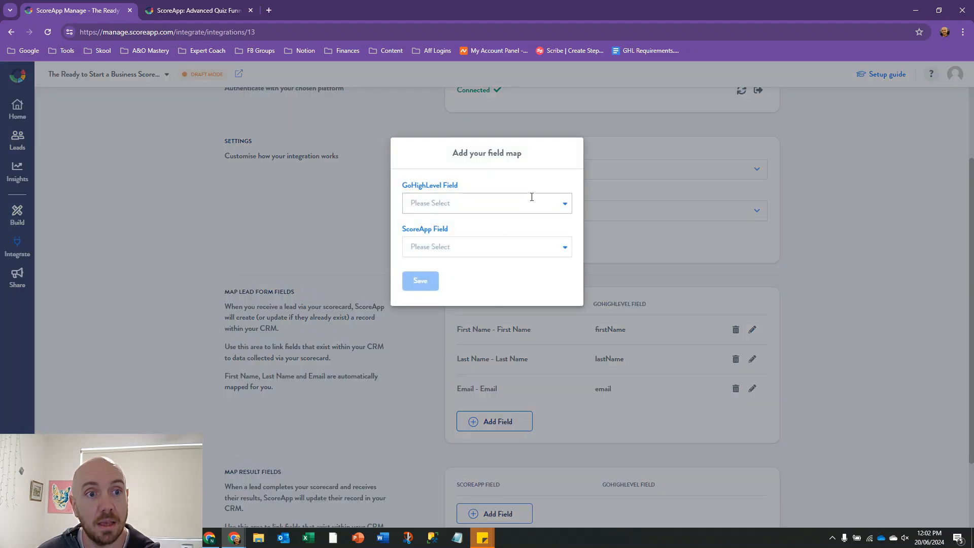
{"action": "left_click", "coordinate": [489, 279]}
{"action": "left_click", "coordinate": [540, 253]}
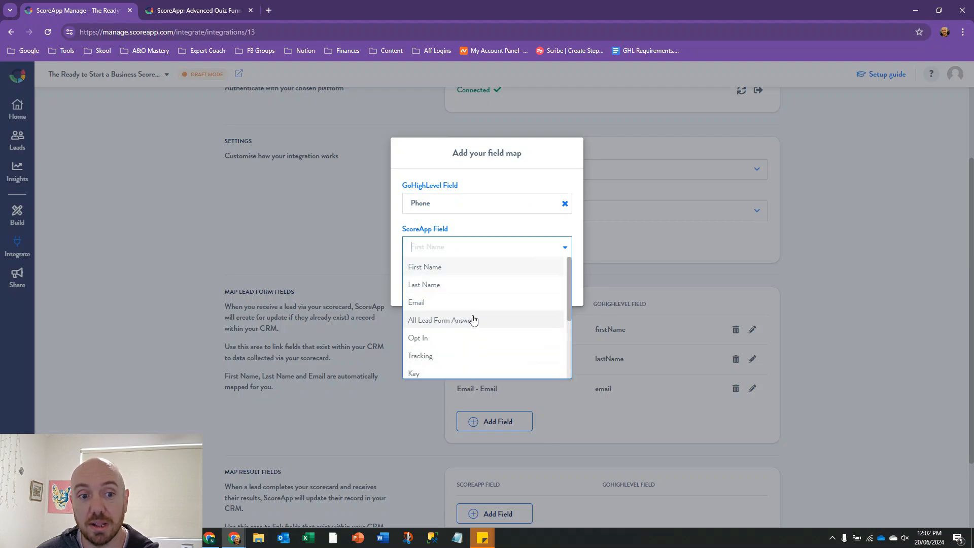
{"action": "scroll", "coordinate": [475, 318], "scroll_direction": "down", "scroll_amount": 2}
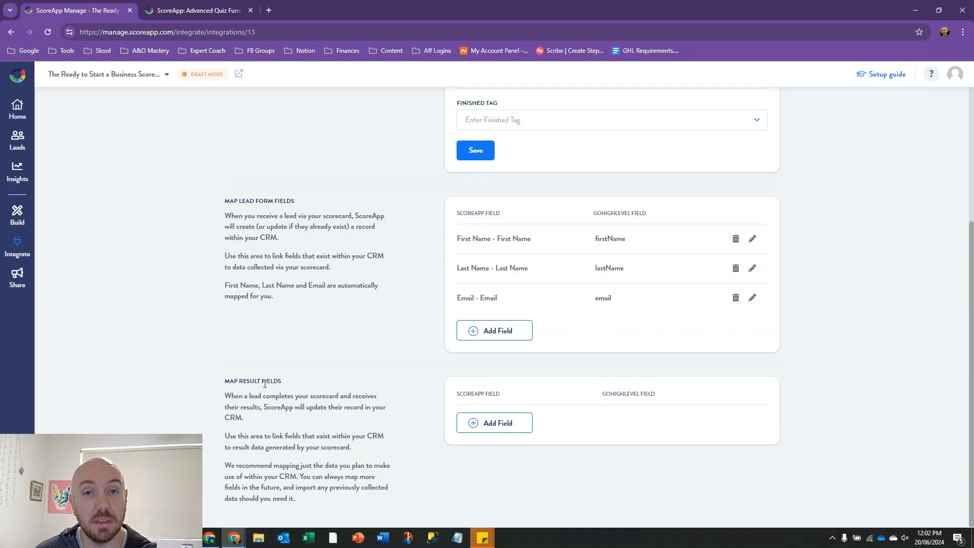
- Try a result field mapping for the Answer to the question about other businesses, browse the GoHighLevel fields and dismiss the mapping unsaved
{"action": "left_click", "coordinate": [496, 431]}
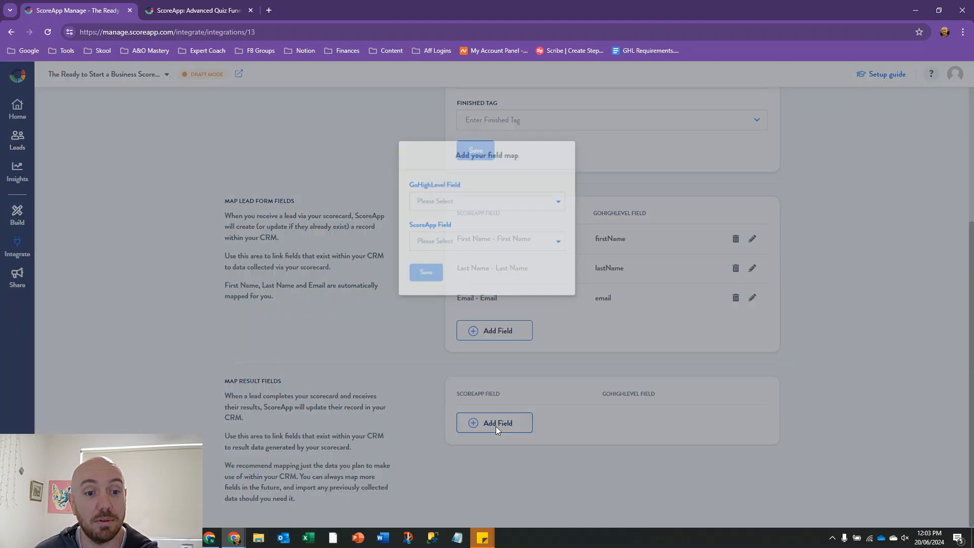
{"action": "left_click", "coordinate": [520, 256]}
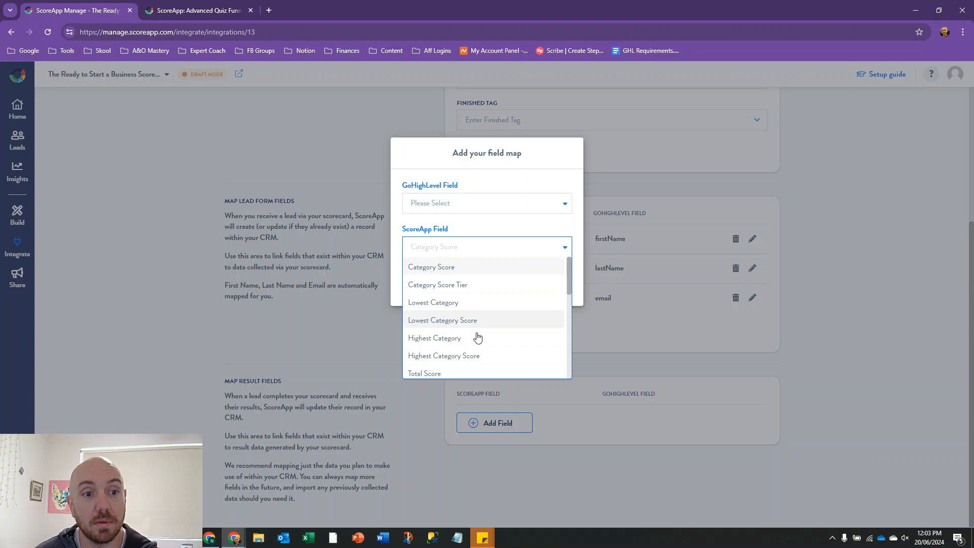
{"action": "scroll", "coordinate": [472, 304], "scroll_direction": "down", "scroll_amount": 2}
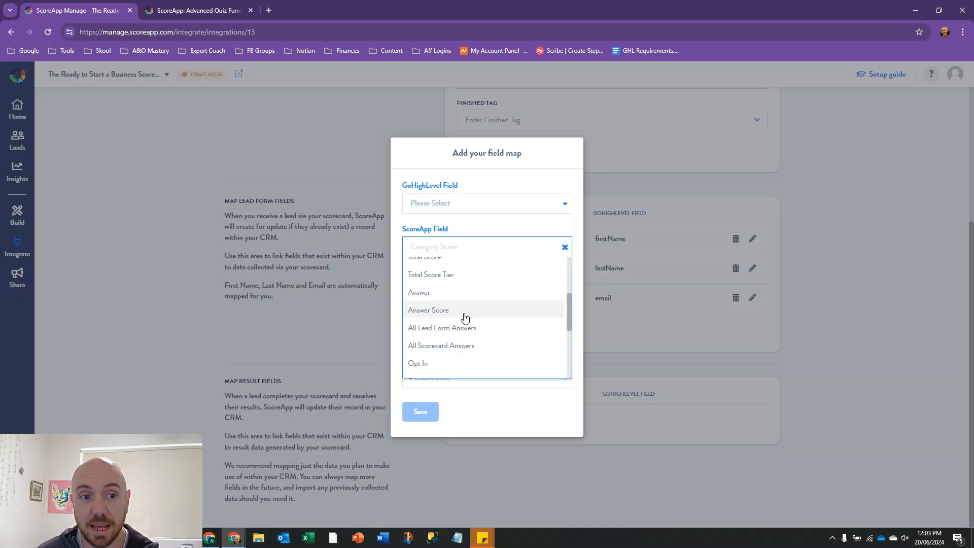
{"action": "left_click", "coordinate": [466, 298]}
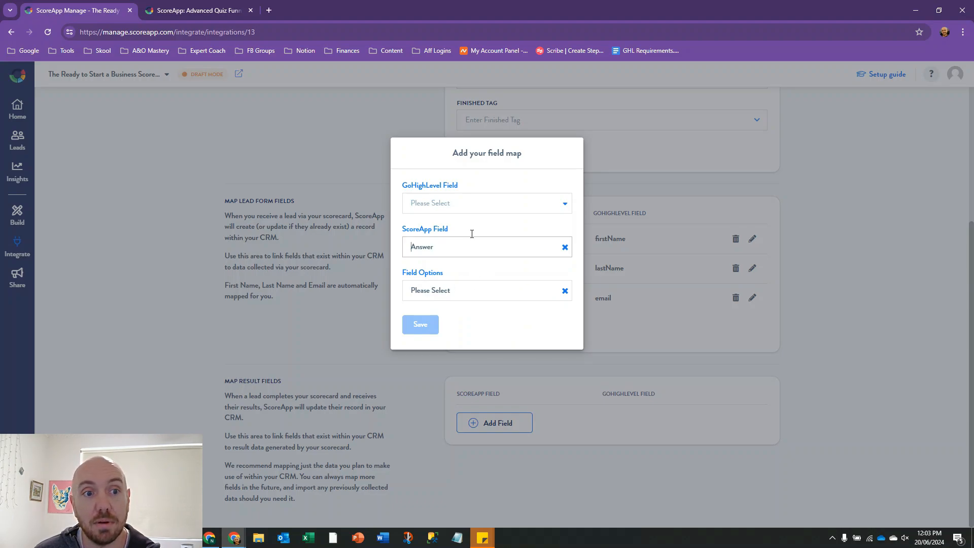
{"action": "left_click", "coordinate": [481, 290]}
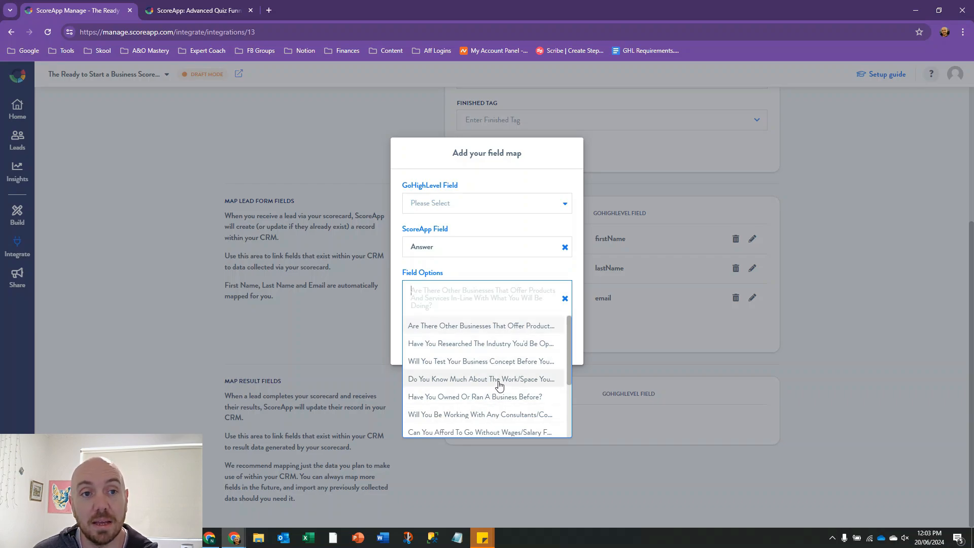
{"action": "left_click", "coordinate": [481, 190]}
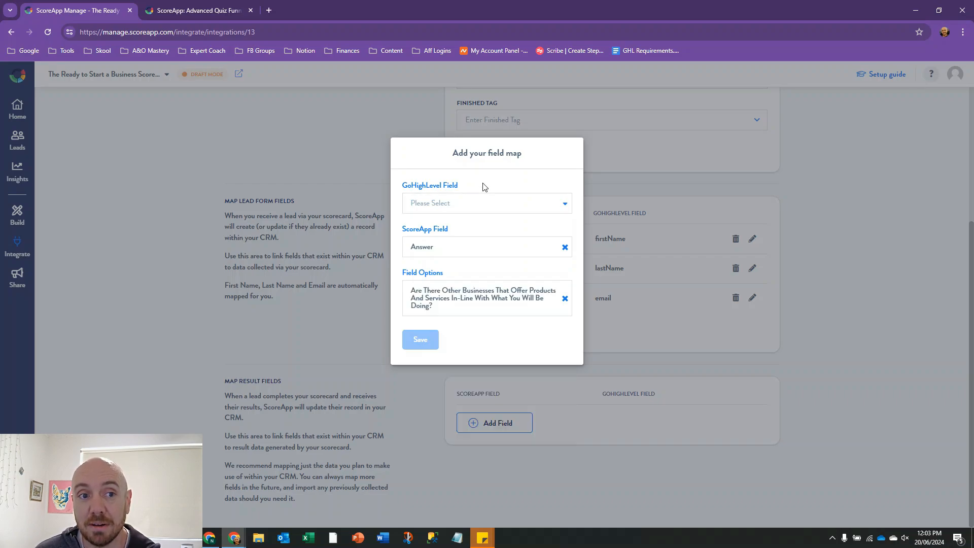
{"action": "left_click", "coordinate": [478, 210]}
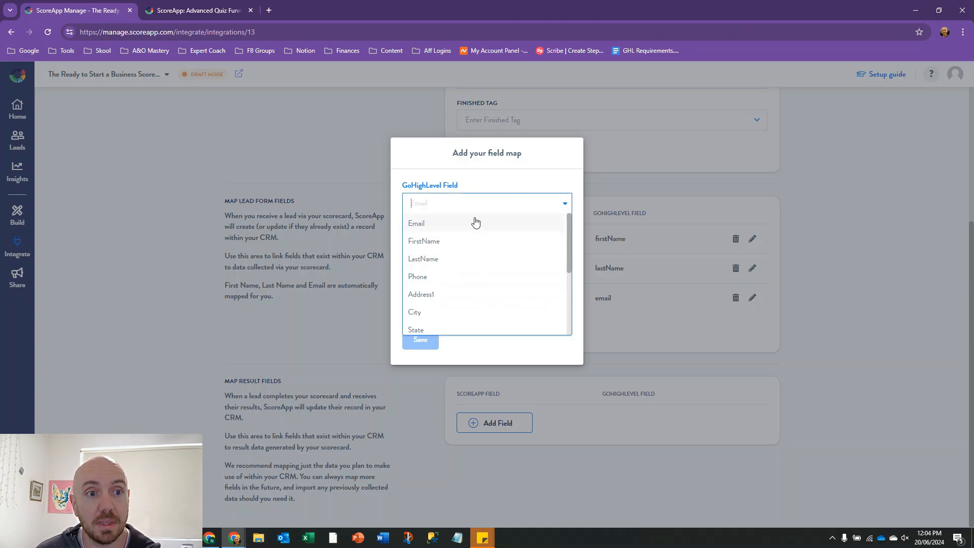
{"action": "scroll", "coordinate": [477, 256], "scroll_direction": "down", "scroll_amount": 3}
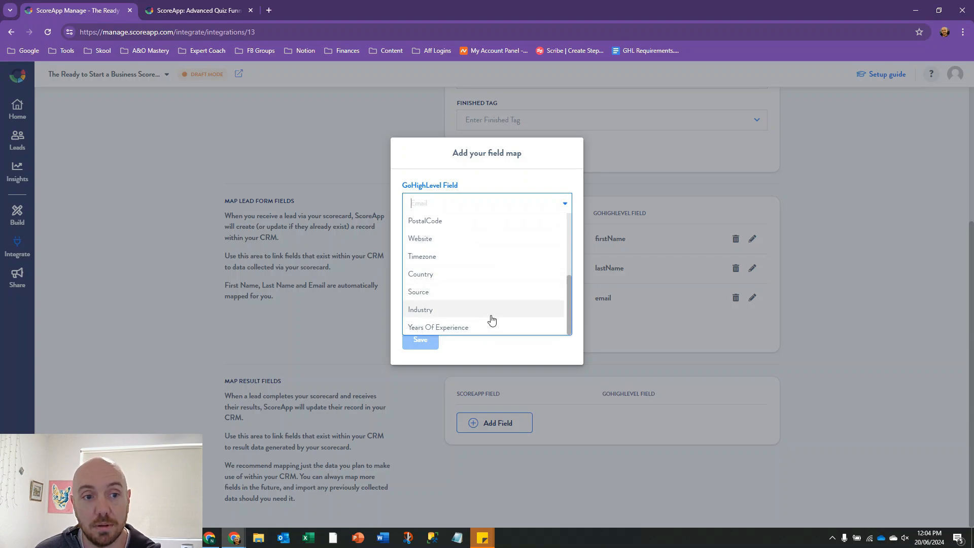
{"action": "left_click", "coordinate": [491, 319]}
{"action": "left_click", "coordinate": [672, 174]}
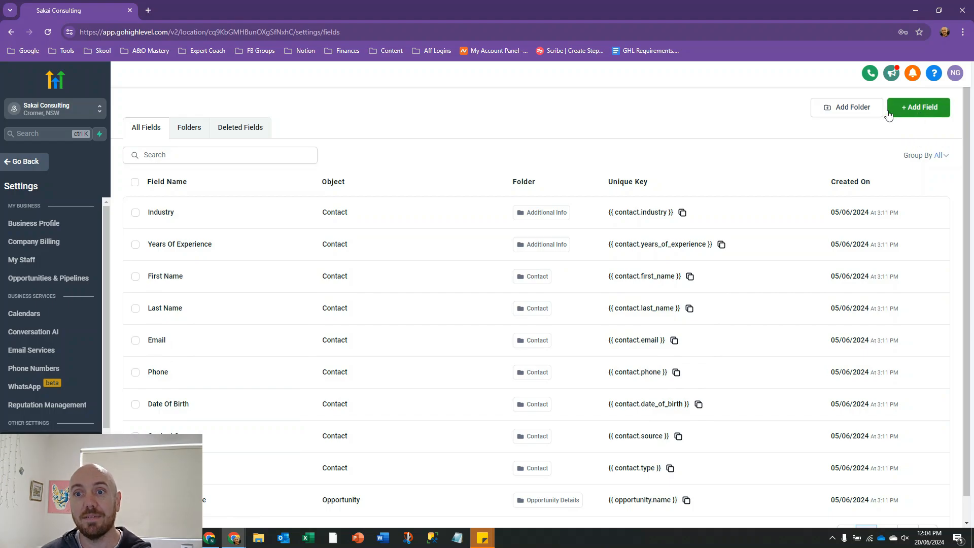
- Create a custom field folder named ScoreApp for the Contact object
{"action": "left_click", "coordinate": [844, 108]}
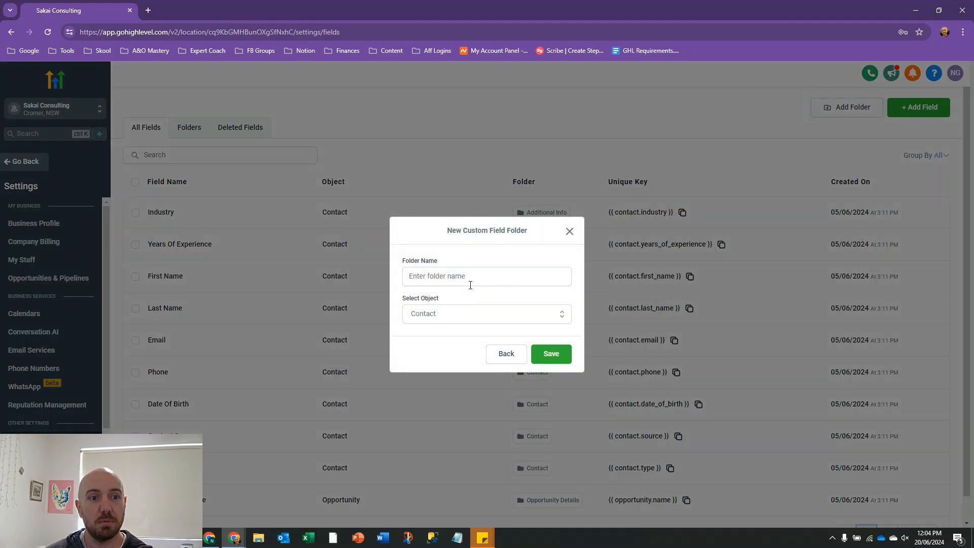
{"action": "left_click", "coordinate": [482, 277]}
{"action": "type", "text": "Scor"}
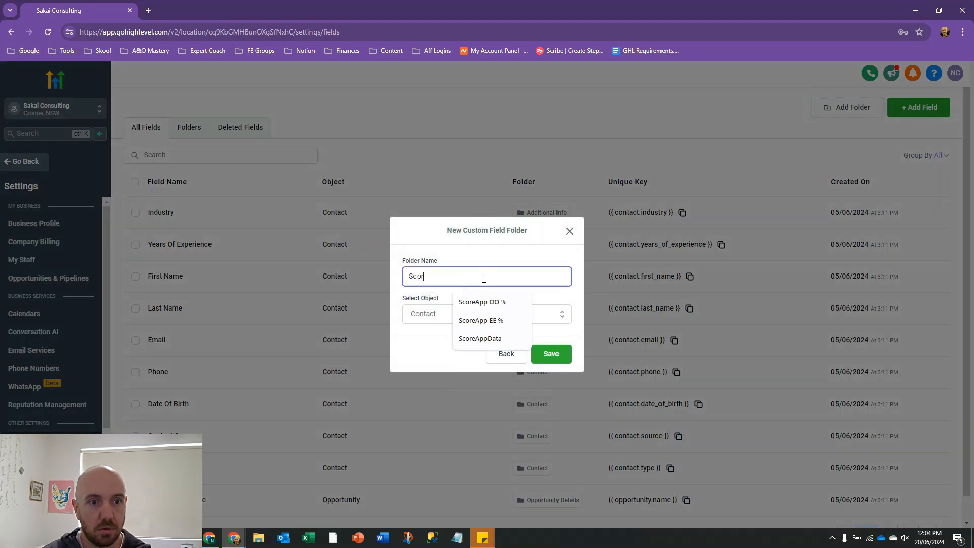
{"action": "type", "text": "eAPp"}
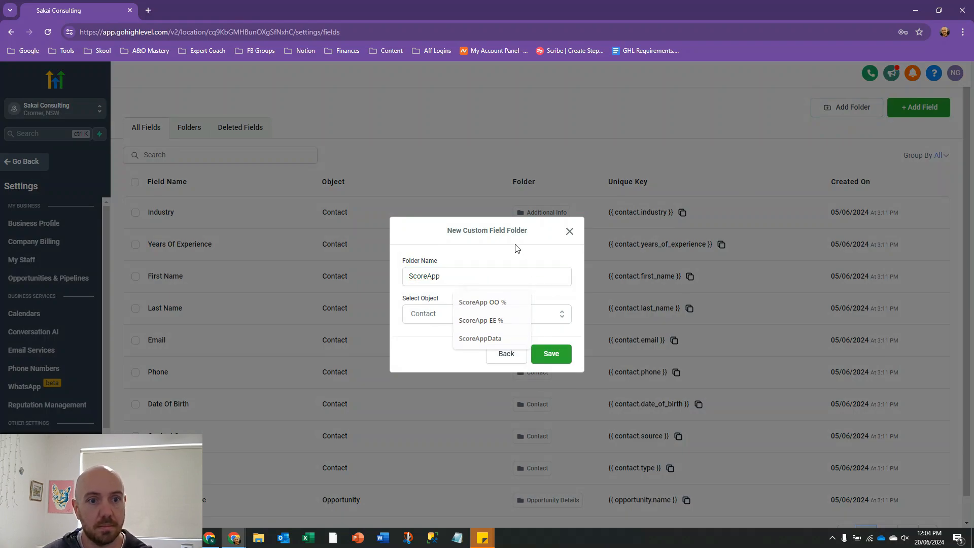
{"action": "left_click", "coordinate": [516, 323]}
{"action": "left_click", "coordinate": [514, 282]}
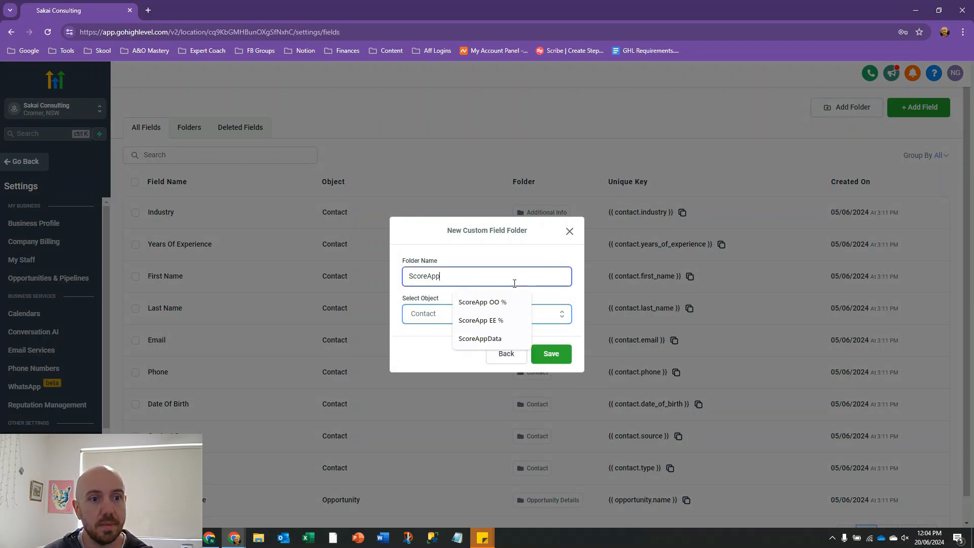
{"action": "left_click", "coordinate": [415, 349]}
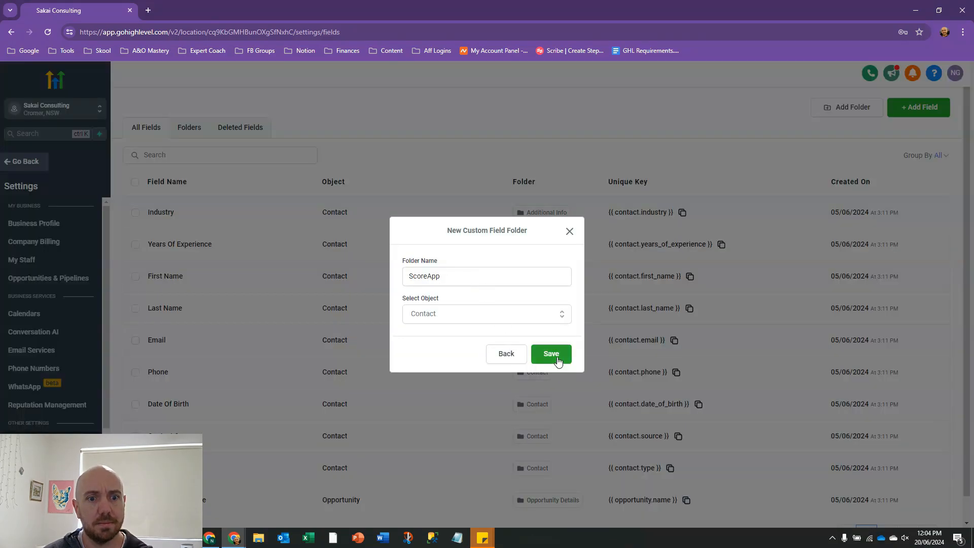
{"action": "left_click", "coordinate": [554, 355]}
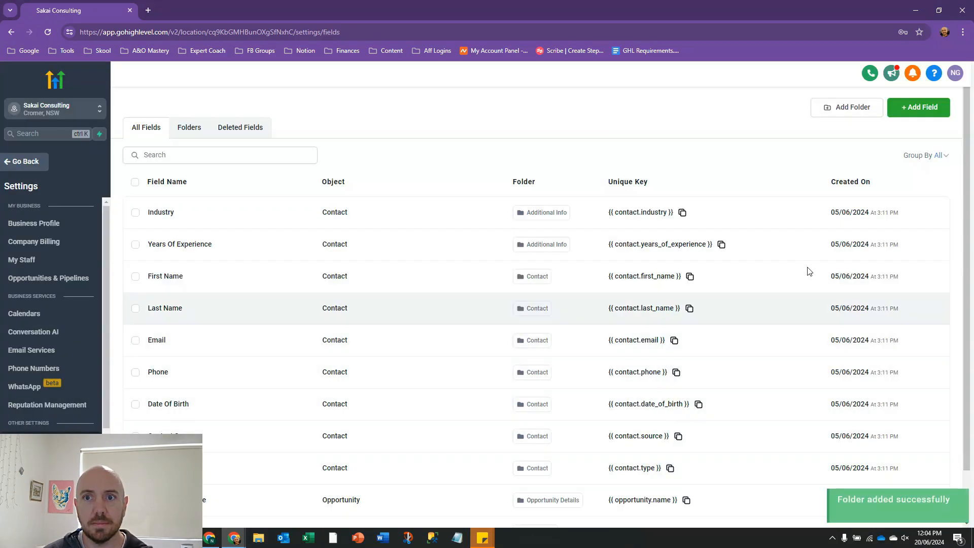
- Add a single-line custom field named Lowest Category for the Contact object in the ScoreApp group
{"action": "left_click", "coordinate": [919, 107]}
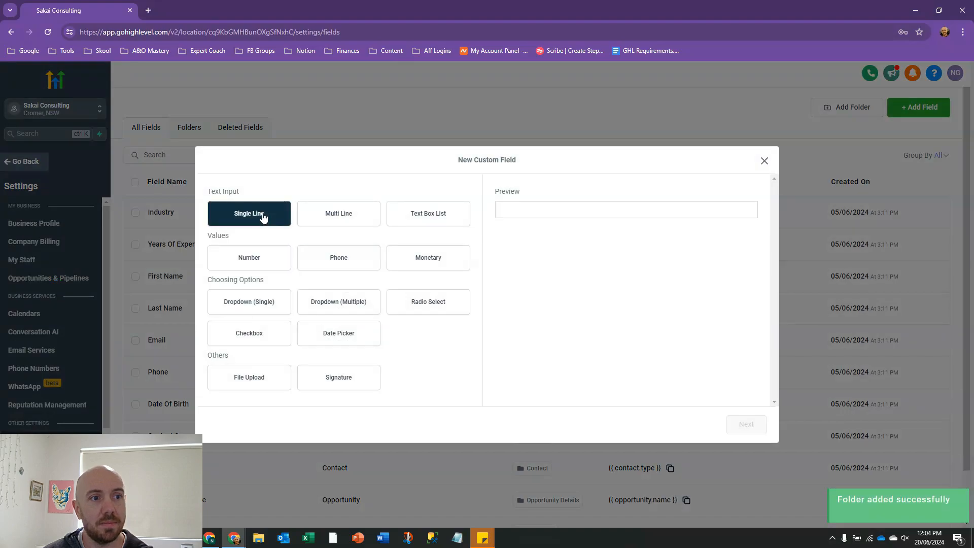
{"action": "left_click", "coordinate": [263, 217]}
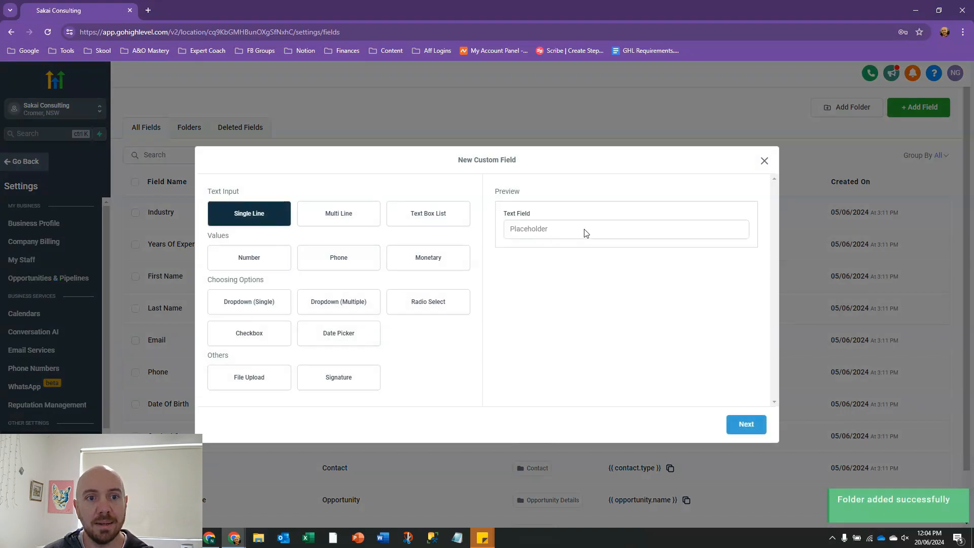
{"action": "left_click", "coordinate": [746, 424]}
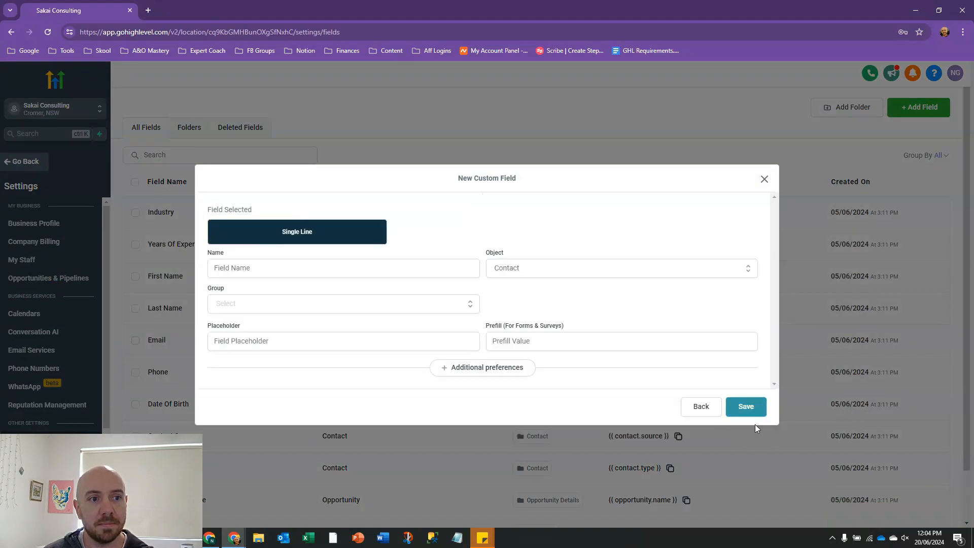
{"action": "left_click", "coordinate": [293, 272]}
{"action": "type", "text": "Lowe"}
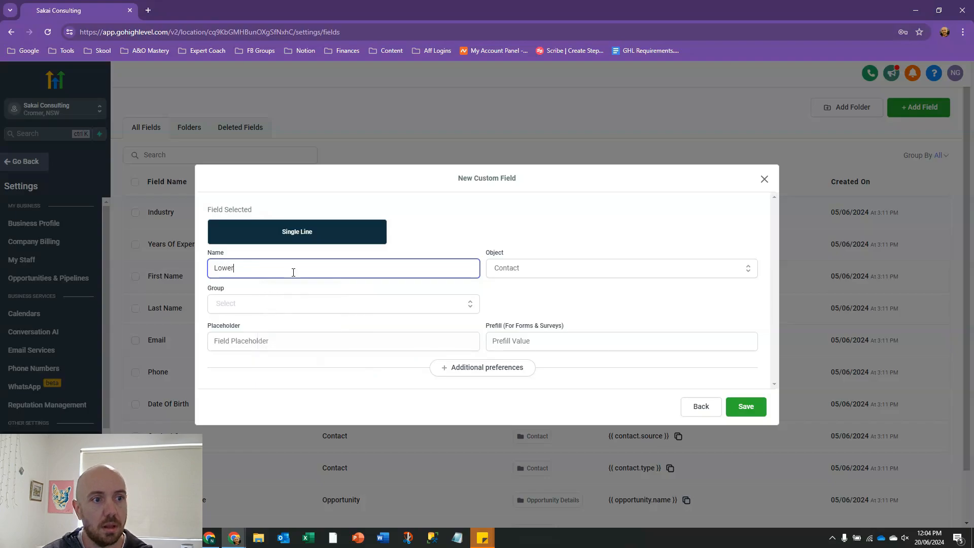
{"action": "type", "text": "st Category"}
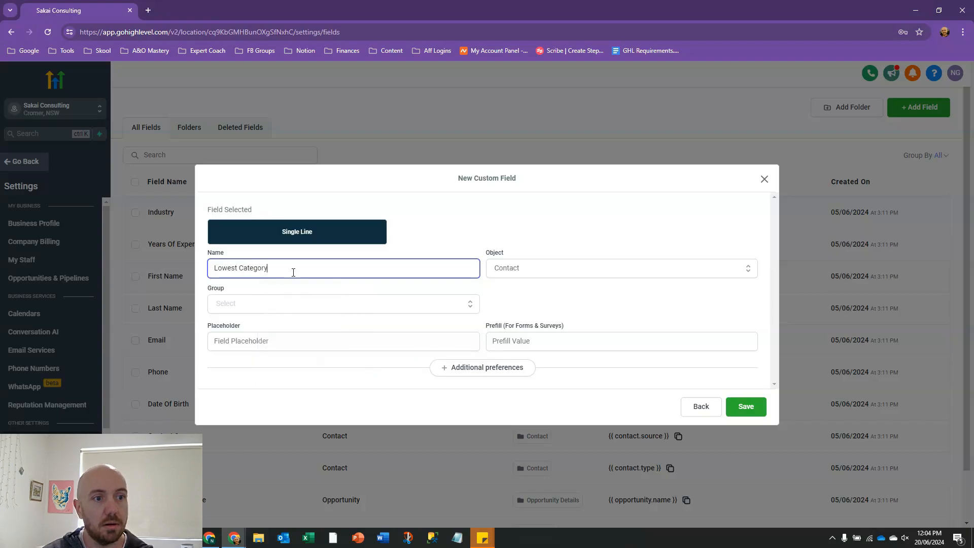
{"action": "left_click", "coordinate": [602, 314]}
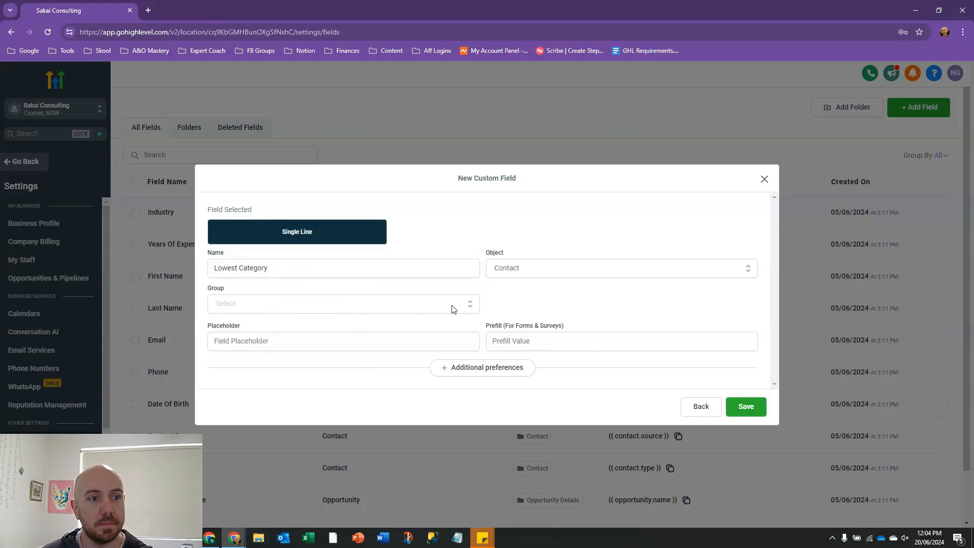
{"action": "left_click", "coordinate": [431, 304]}
{"action": "left_click", "coordinate": [268, 385]}
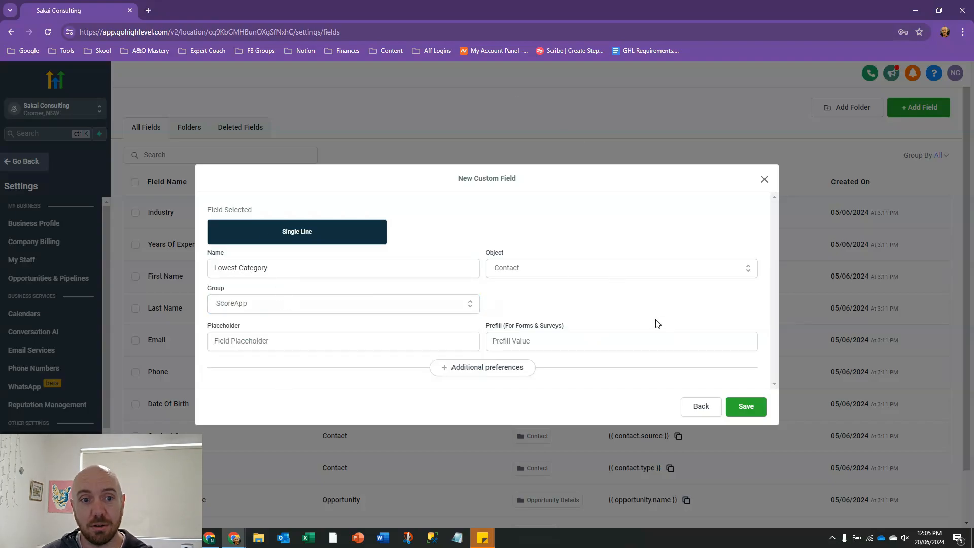
{"action": "left_click", "coordinate": [745, 406]}
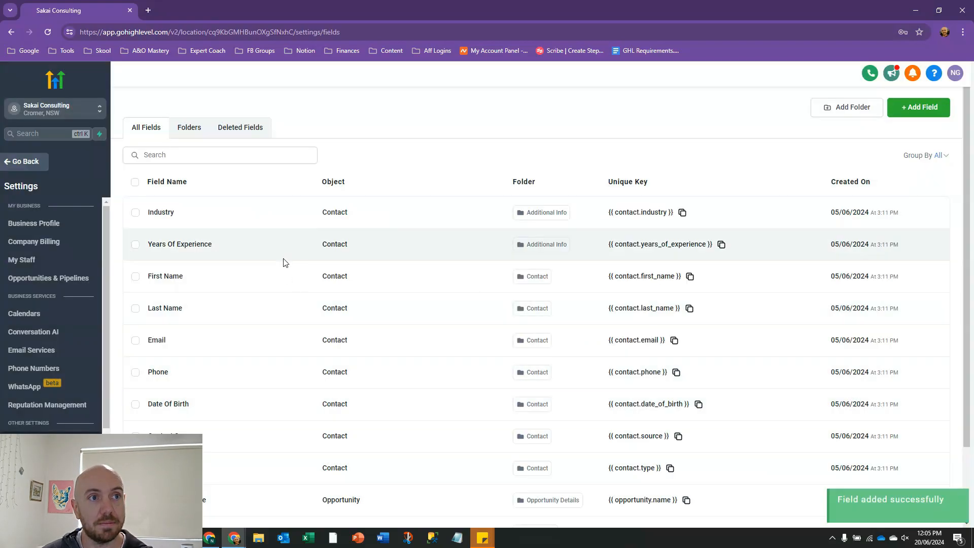
- Switch to ScoreApp's GoHighLevel integration and map the Lowest Category result field to the GoHighLevel Lowest Category field
{"action": "left_click_drag", "start_coordinate": [623, 1], "coordinate": [913, 547]}
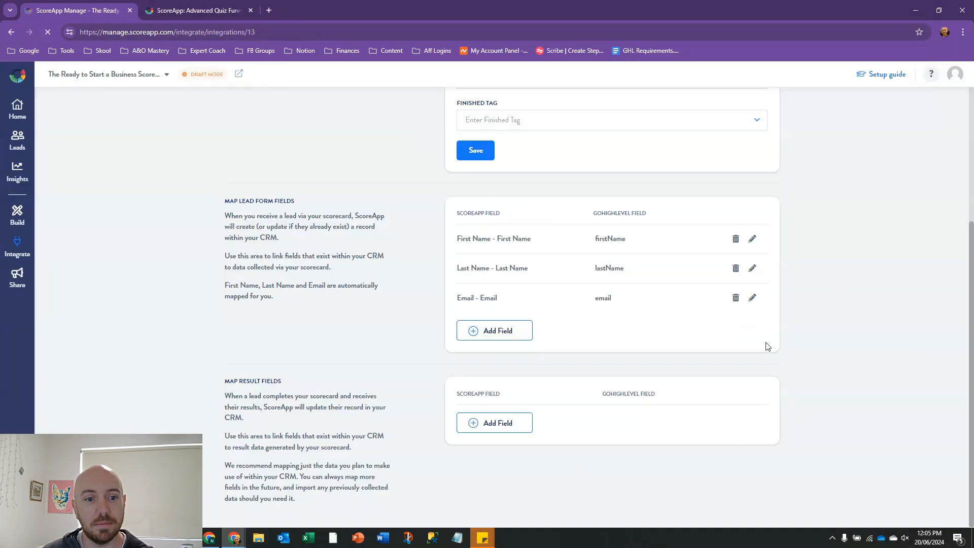
{"action": "left_click", "coordinate": [512, 424]}
{"action": "left_click", "coordinate": [478, 245]}
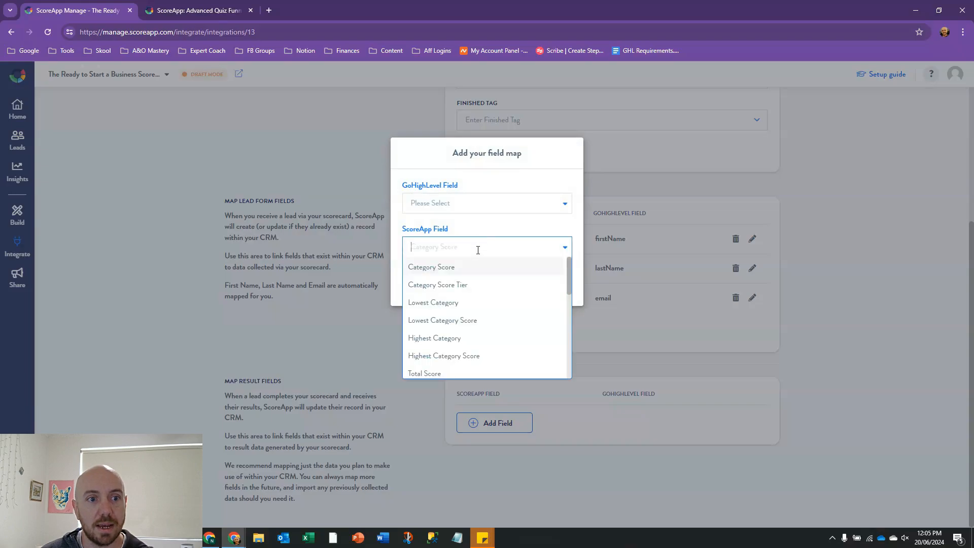
{"action": "left_click", "coordinate": [478, 303]}
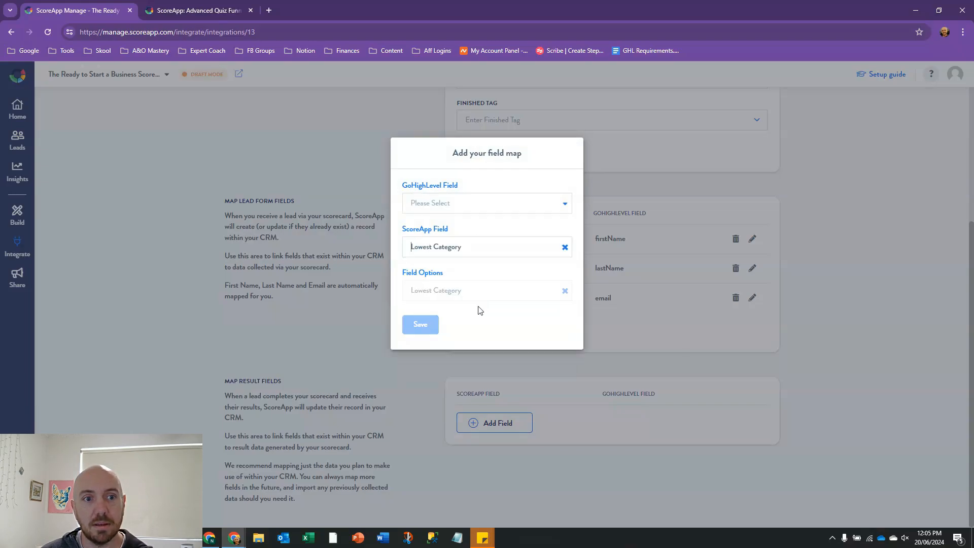
{"action": "left_click", "coordinate": [563, 203]}
{"action": "scroll", "coordinate": [500, 289], "scroll_direction": "down", "scroll_amount": 3}
{"action": "scroll", "coordinate": [498, 299], "scroll_direction": "down", "scroll_amount": 1}
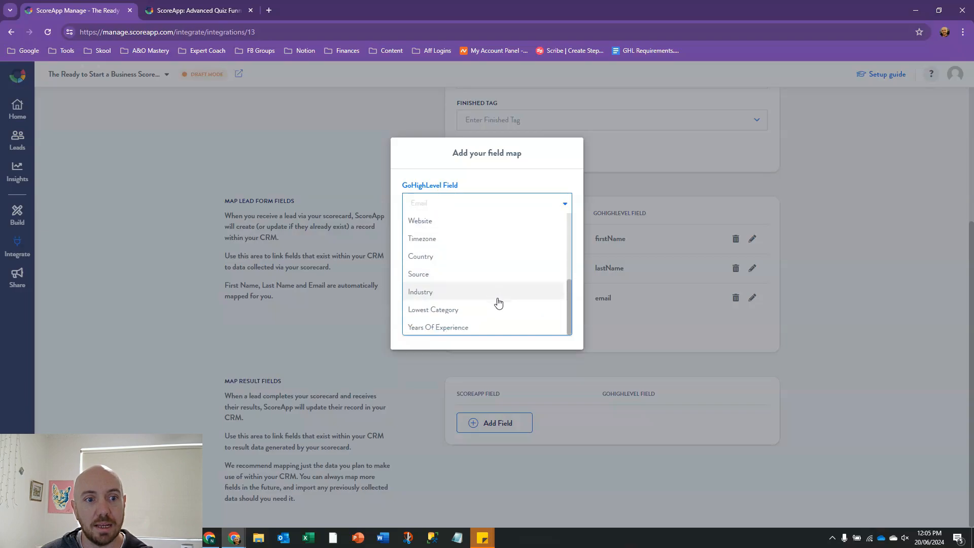
{"action": "left_click", "coordinate": [442, 314]}
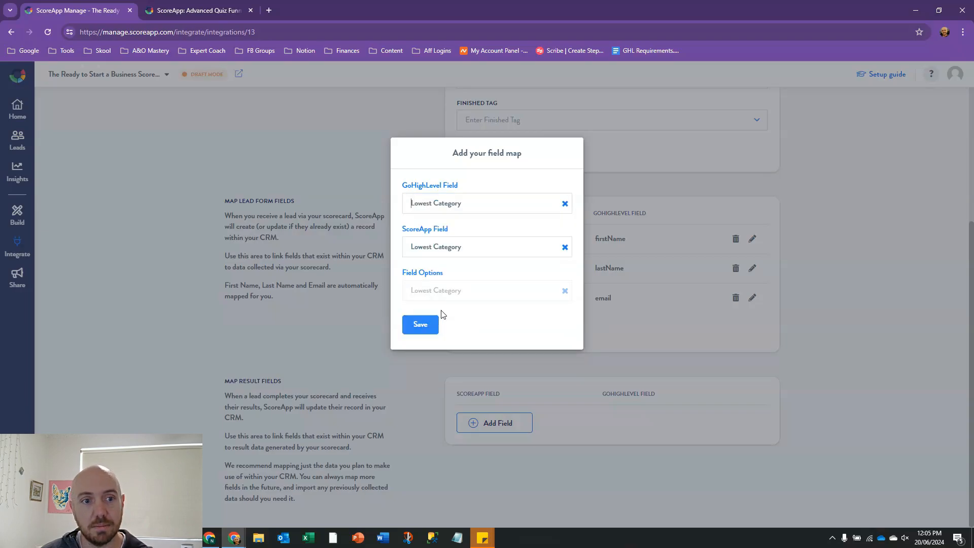
{"action": "left_click", "coordinate": [429, 328]}
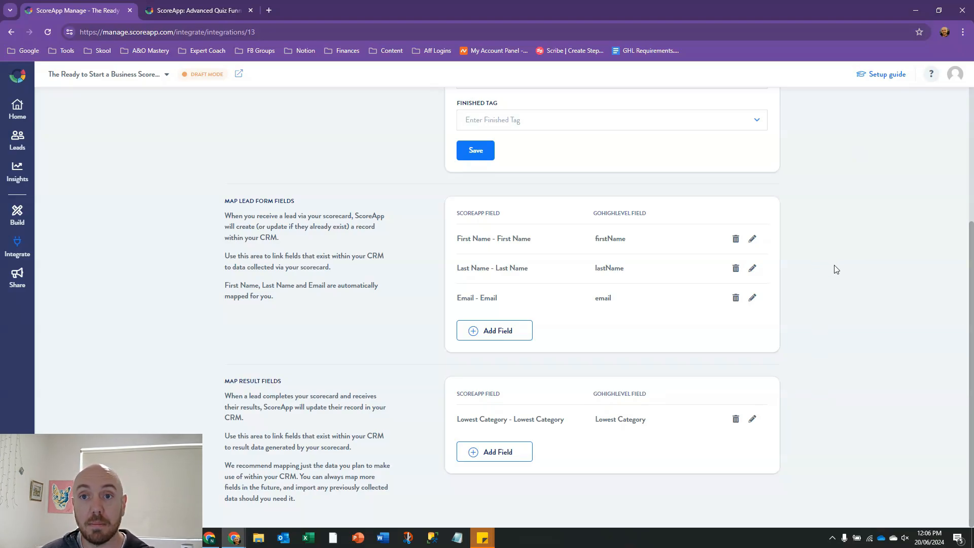
{"action": "scroll", "coordinate": [837, 270], "scroll_direction": "up", "scroll_amount": 2}
{"action": "scroll", "coordinate": [840, 270], "scroll_direction": "up", "scroll_amount": 2}
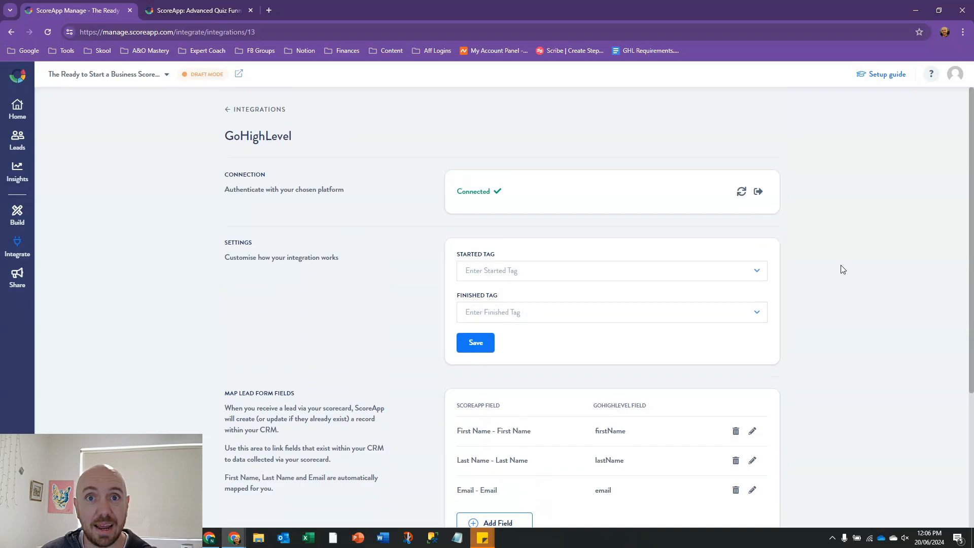